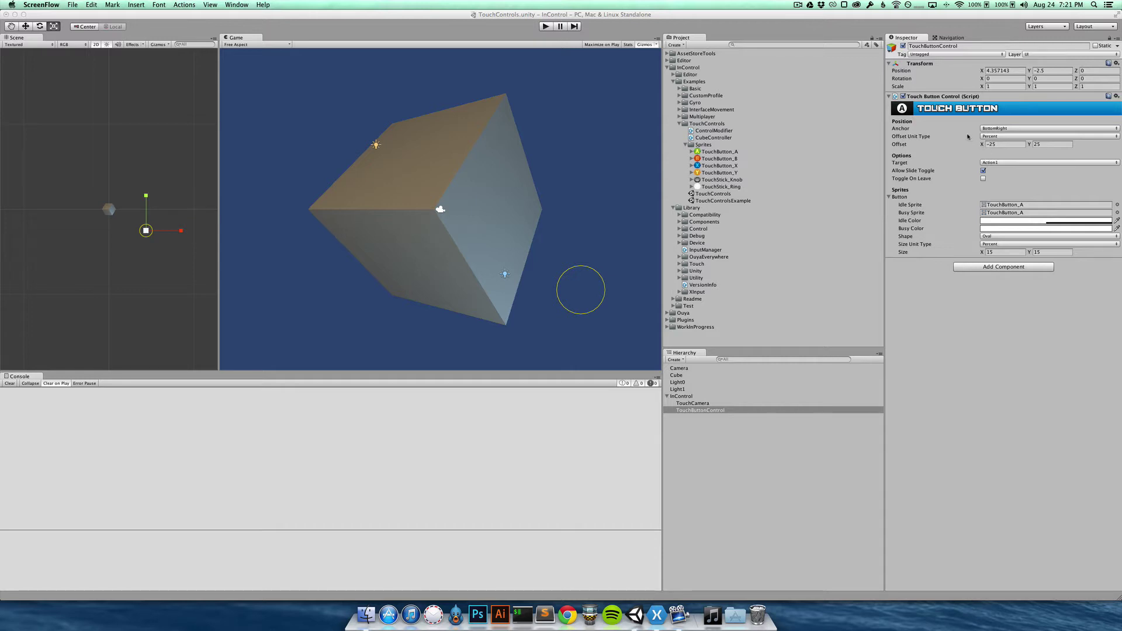
# Step: Keep the offset unit at Percent, then play the scene and tap A to turn the cube green
pyautogui.click(998, 138)
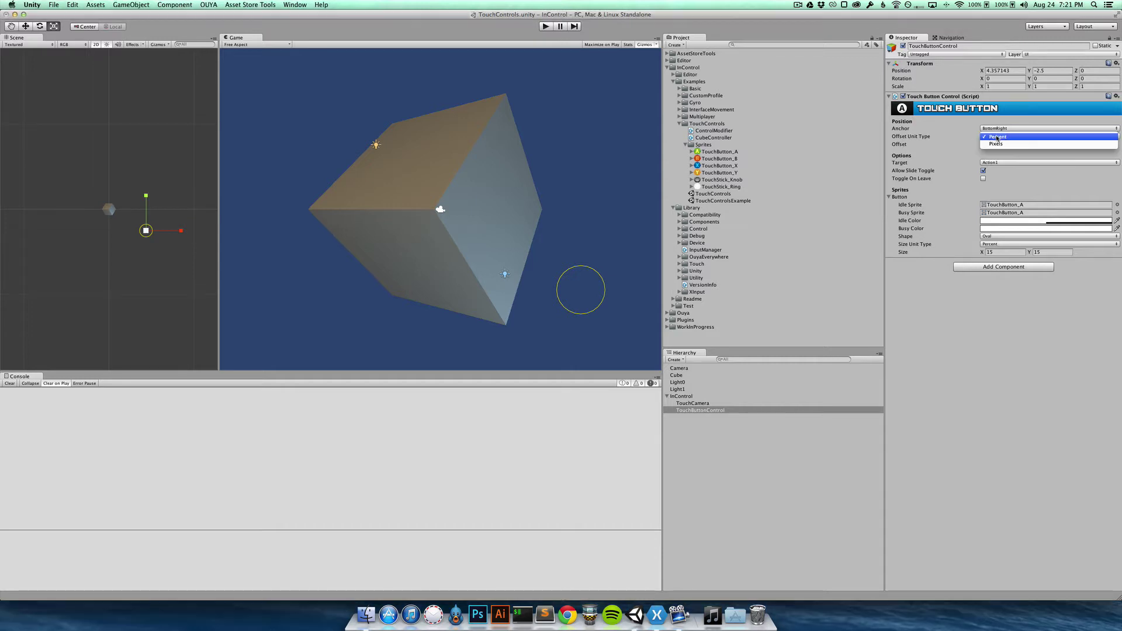
pyautogui.click(965, 137)
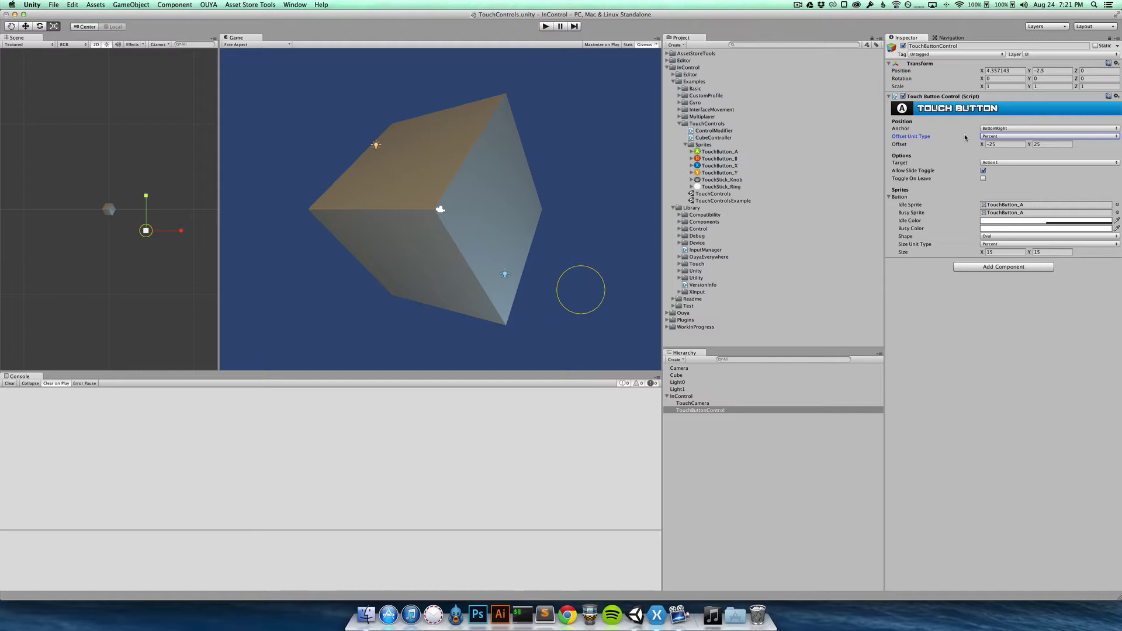
pyautogui.click(707, 411)
pyautogui.click(546, 26)
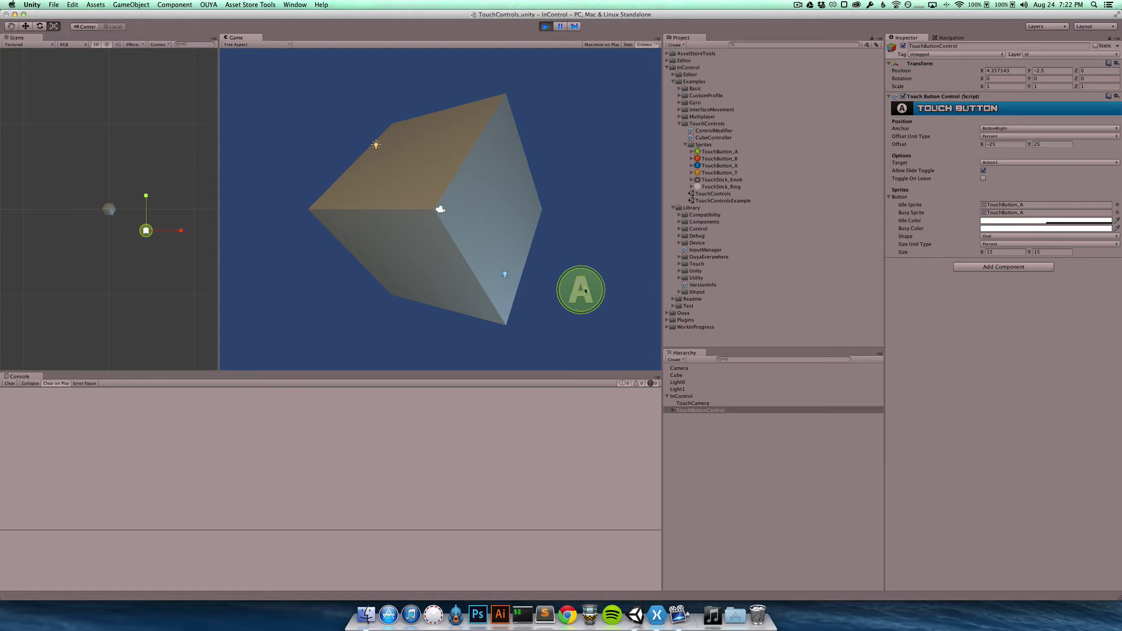
pyautogui.click(585, 290)
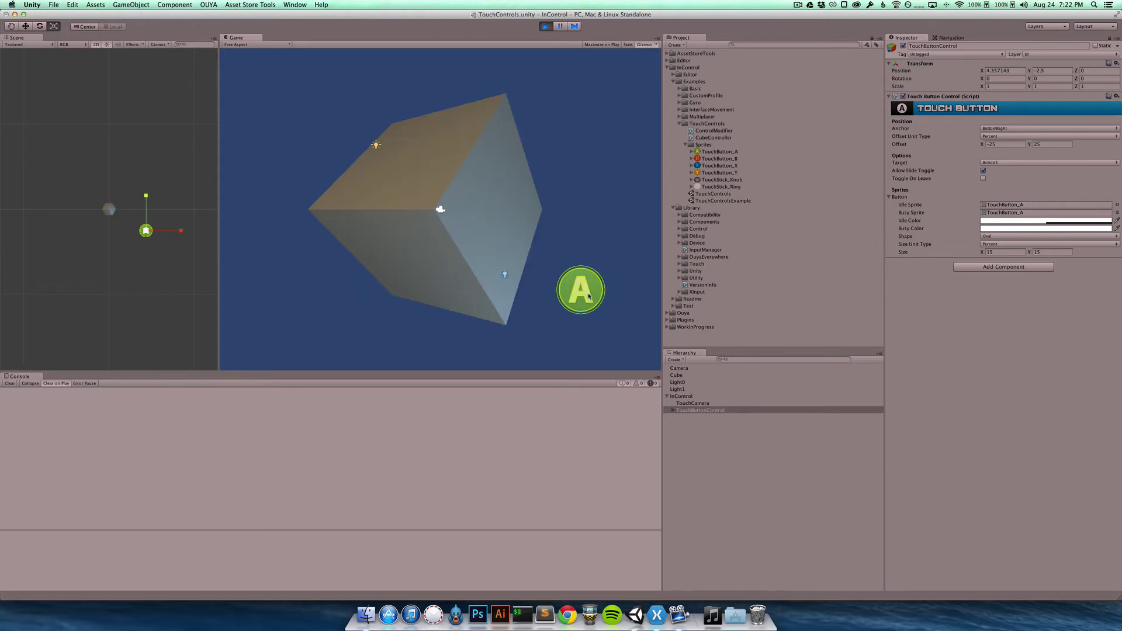
pyautogui.click(589, 296)
pyautogui.click(546, 26)
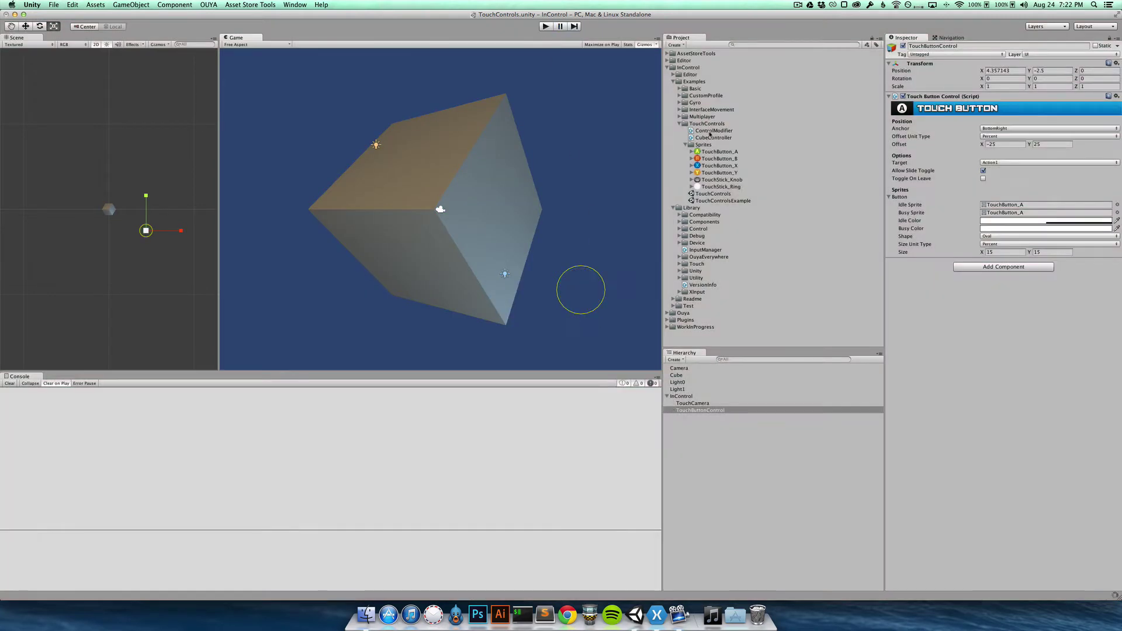
# Step: Attach the ControlModifier script to the TouchButtonControl object
pyautogui.click(714, 131)
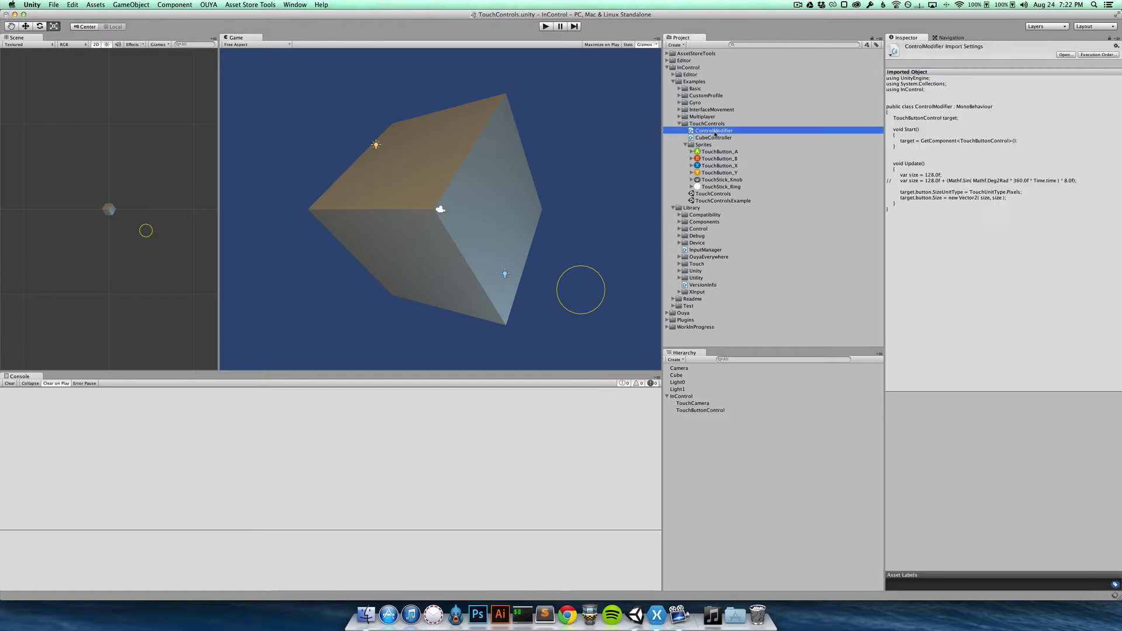
pyautogui.moveTo(714, 133); pyautogui.dragTo(707, 412)
pyautogui.click(759, 410)
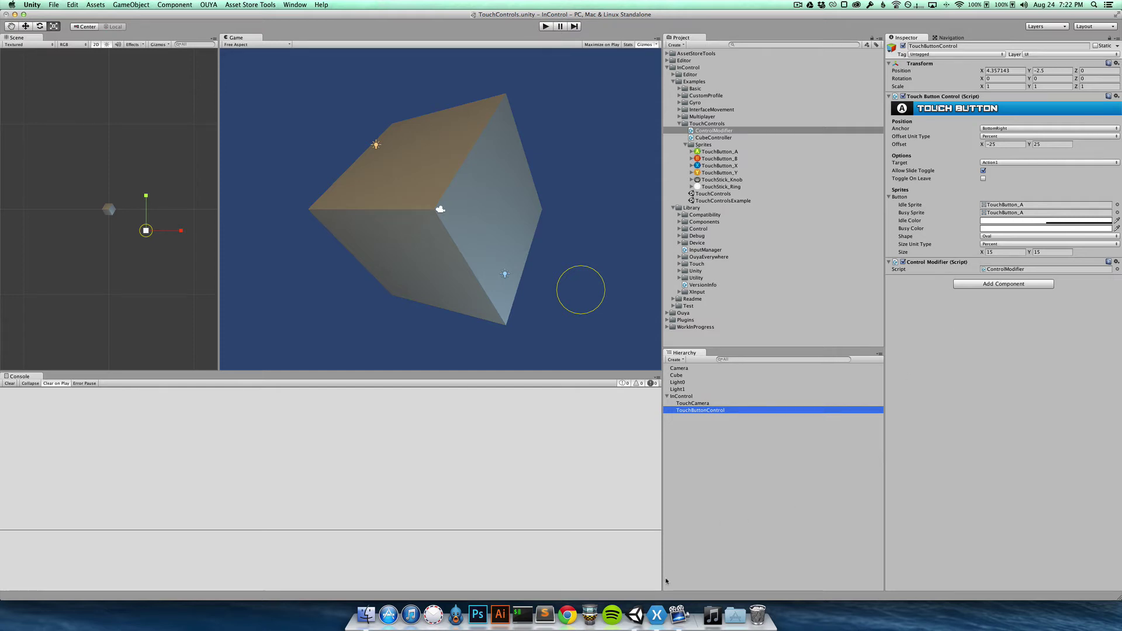
pyautogui.click(722, 133)
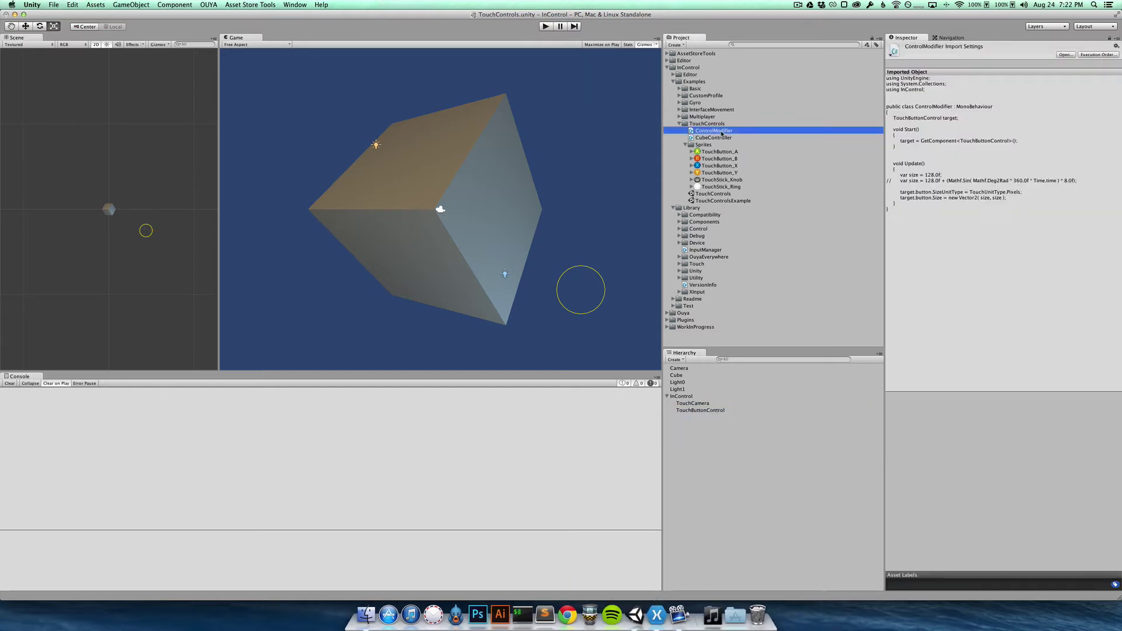
pyautogui.doubleClick(723, 132)
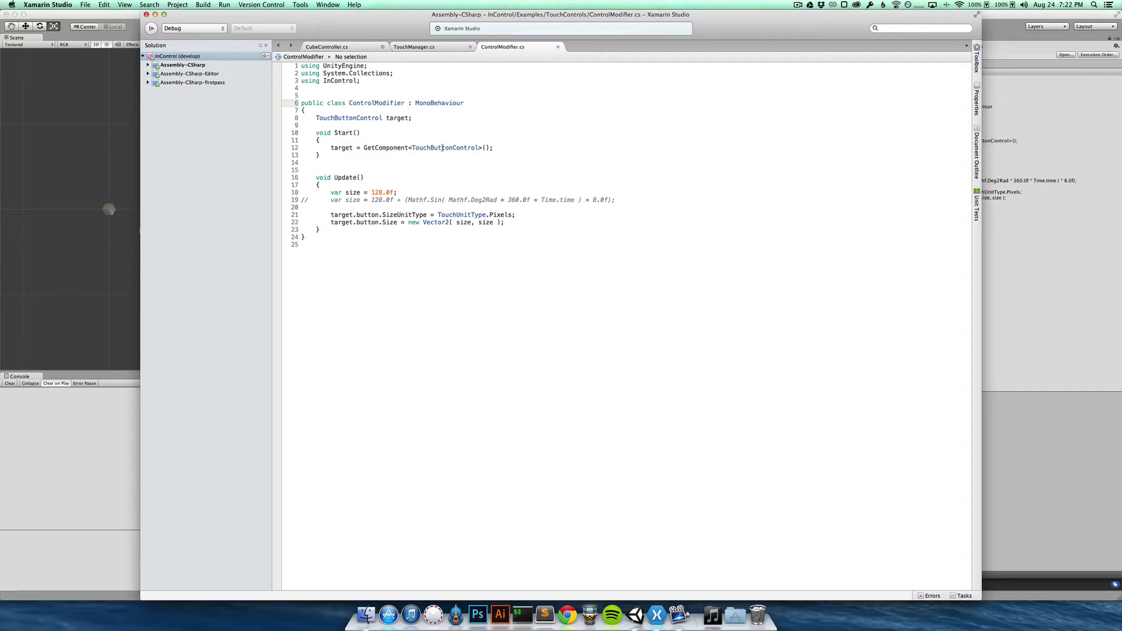
pyautogui.moveTo(474, 148)
pyautogui.click(369, 215)
pyautogui.moveTo(376, 216)
pyautogui.click(997, 263)
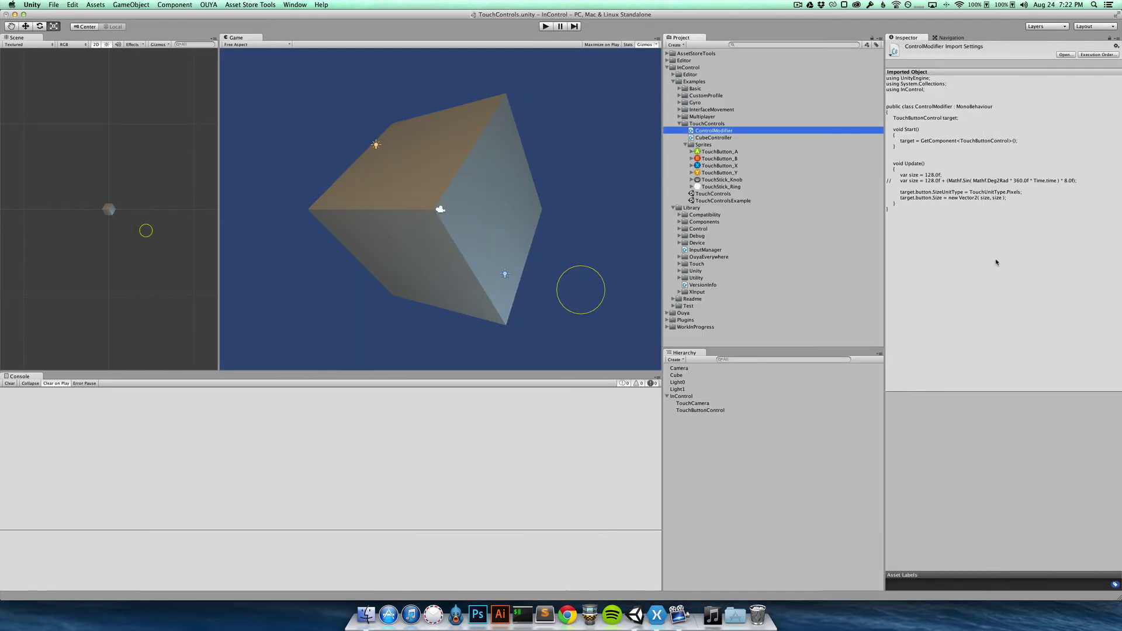
# Step: Leave TouchButtonControl's size unit at Percent and play to see Size become 128 Pixels
pyautogui.click(728, 410)
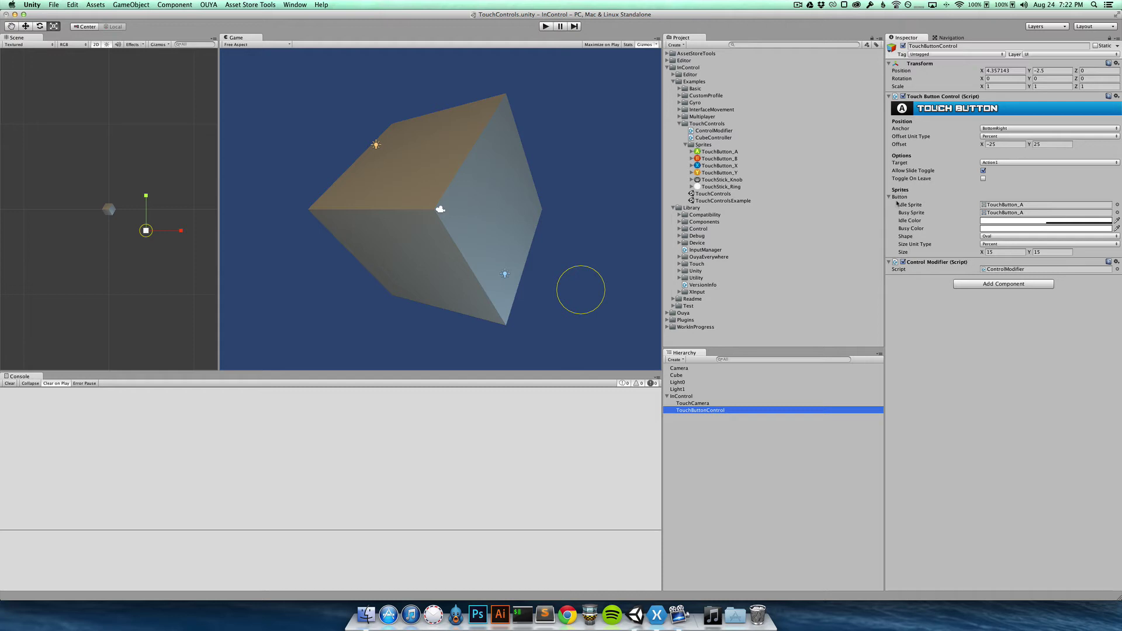
pyautogui.click(1010, 247)
pyautogui.click(993, 252)
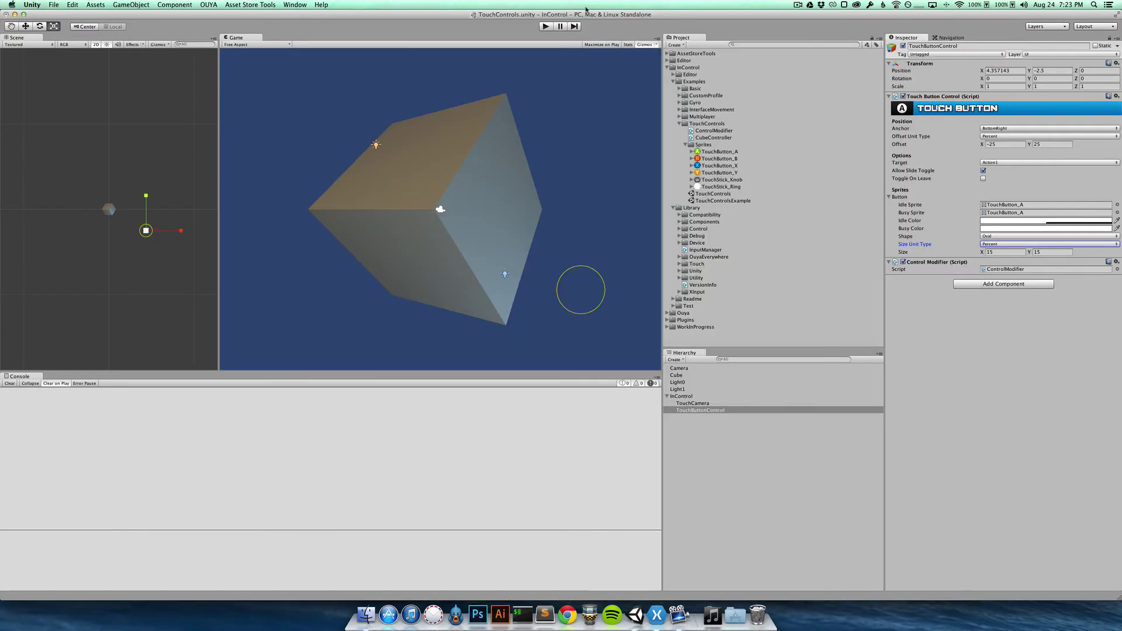
pyautogui.click(546, 26)
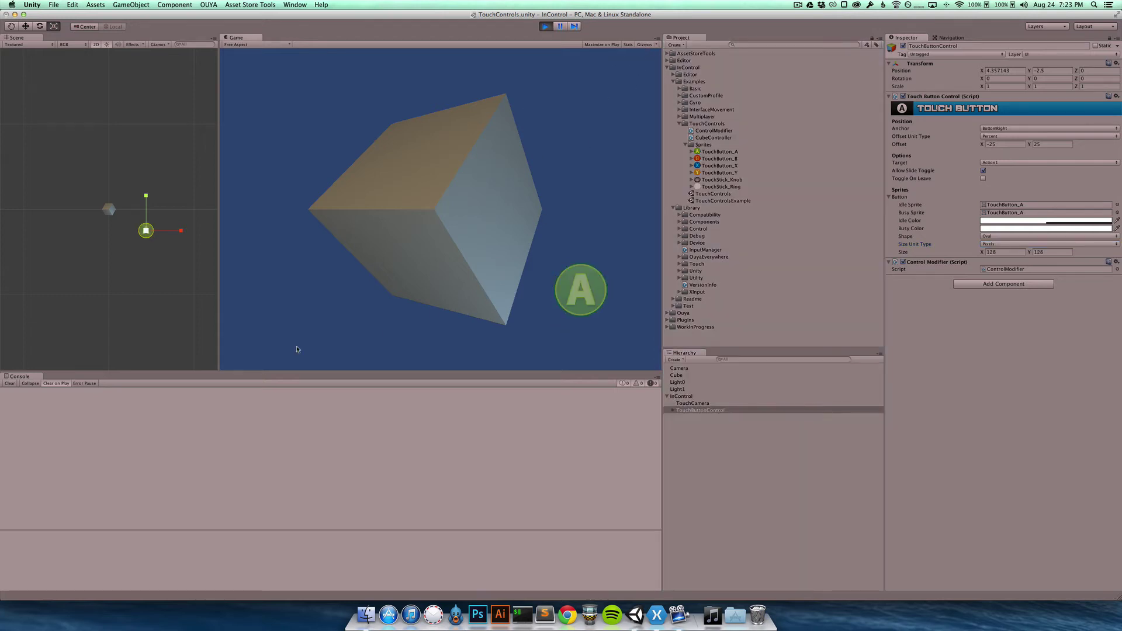
pyautogui.moveTo(372, 369); pyautogui.dragTo(382, 344)
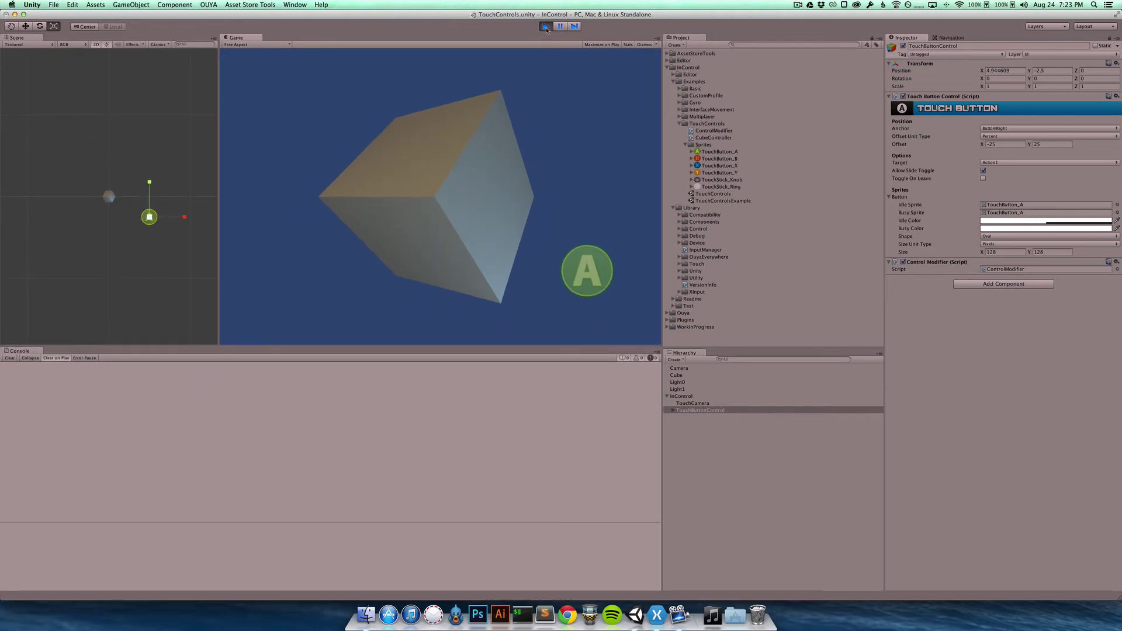
pyautogui.click(546, 27)
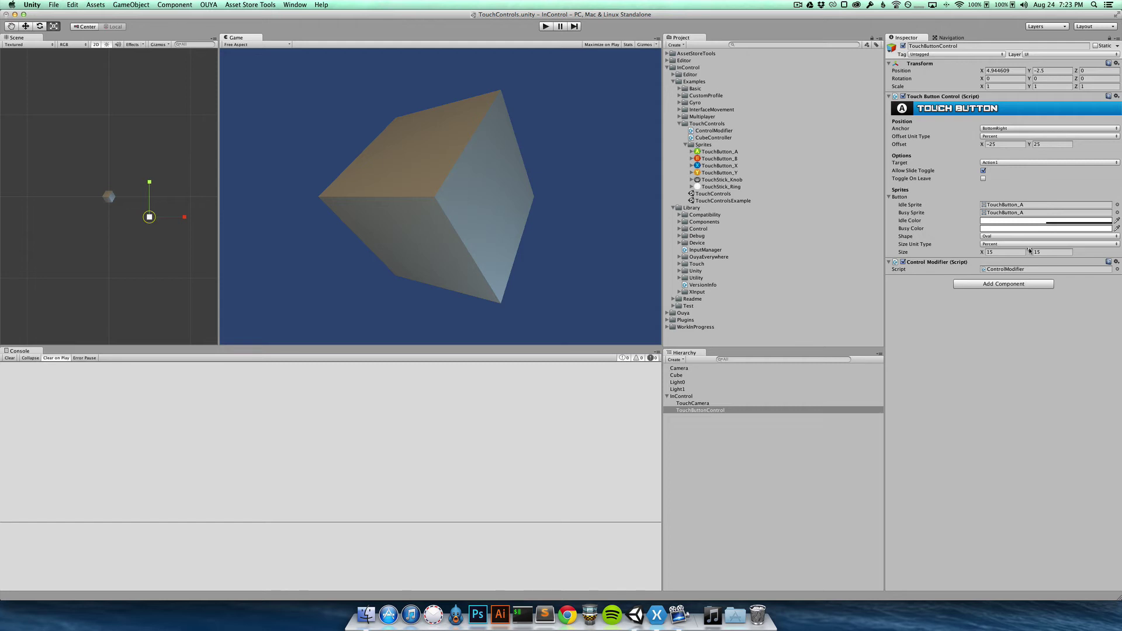
# Step: In ControlModifier.cs, uncomment the sine-based size line 19 and comment out the fixed 128 line 18
pyautogui.press('super+Tab')
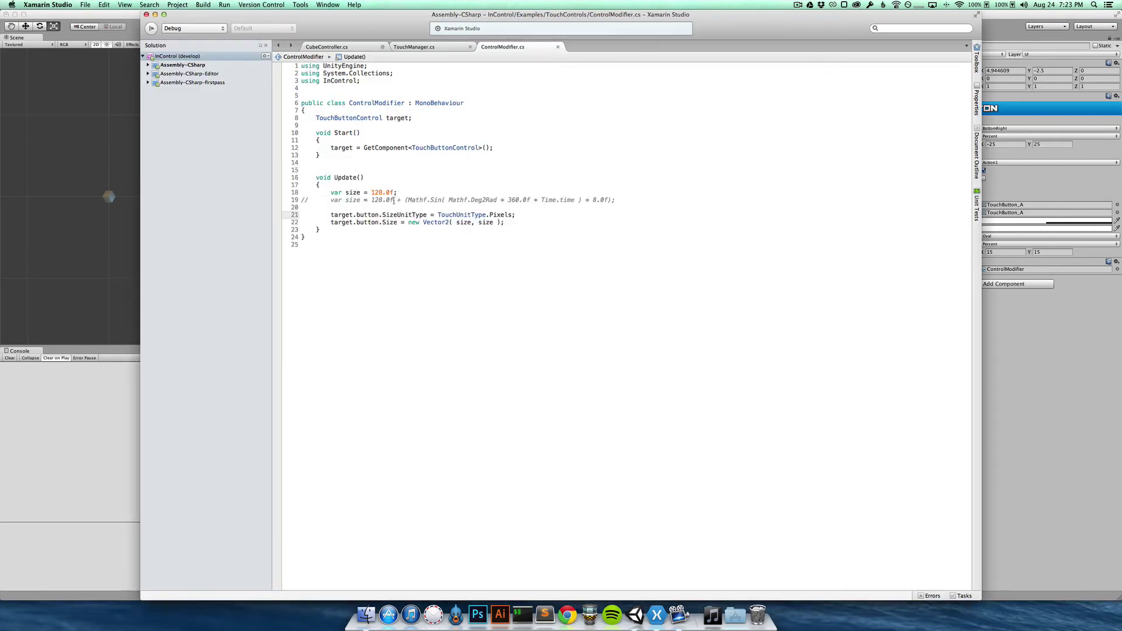
pyautogui.click(407, 200)
pyautogui.press('super+slash')
pyautogui.press('Up')
pyautogui.press('super+slash')
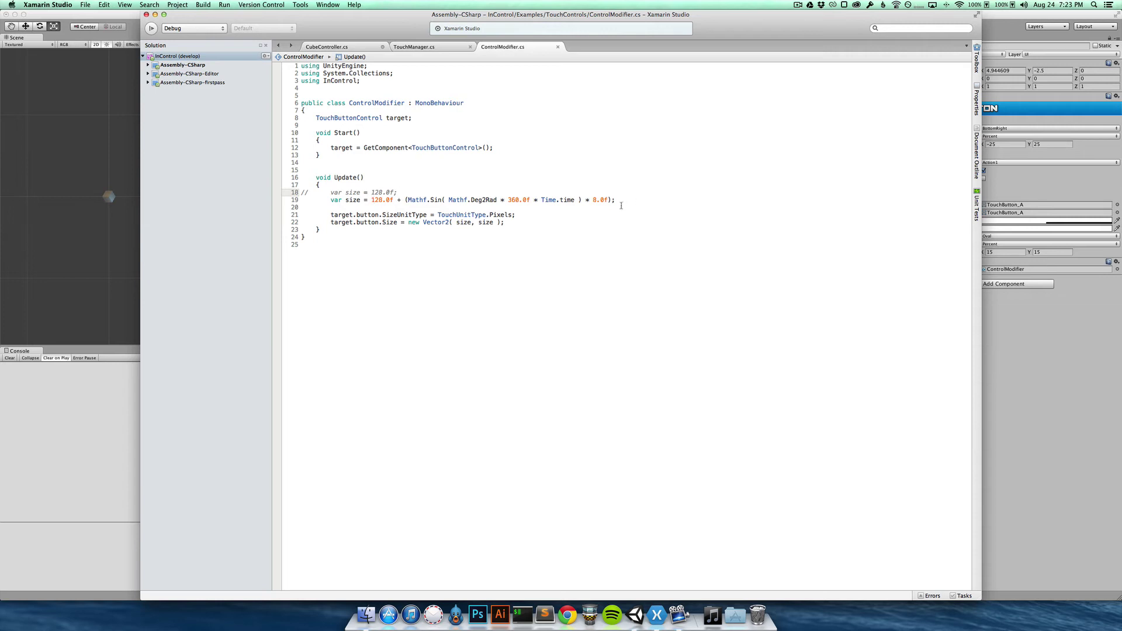
pyautogui.press('super+Tab')
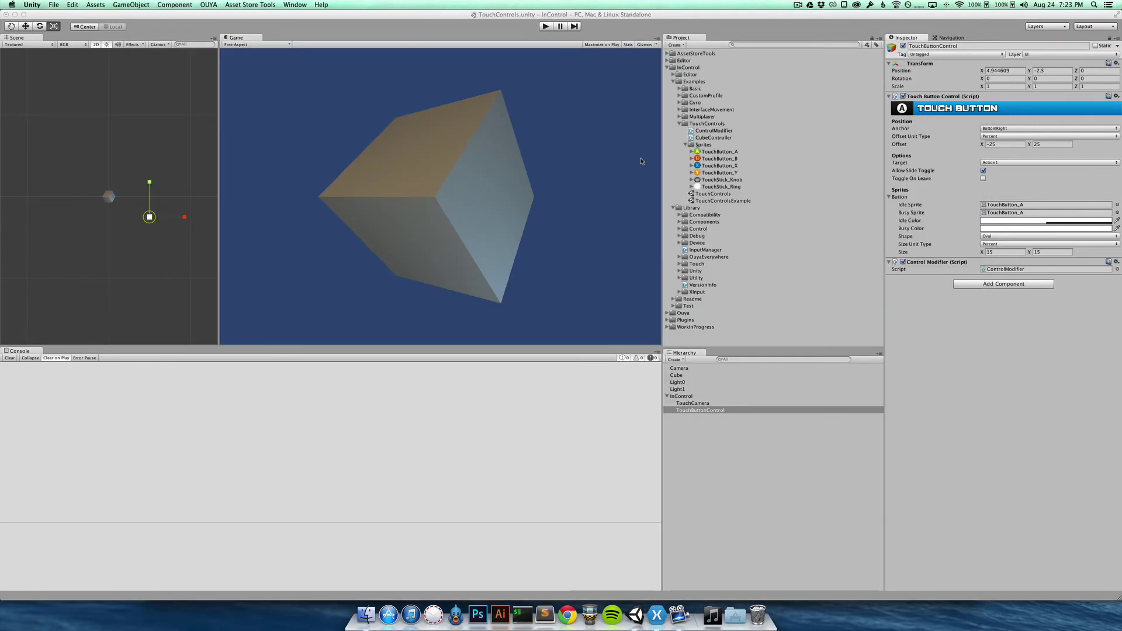
# Step: Play the scene, tap the pulsing A button three times to turn the cube green, then stop
pyautogui.click(546, 26)
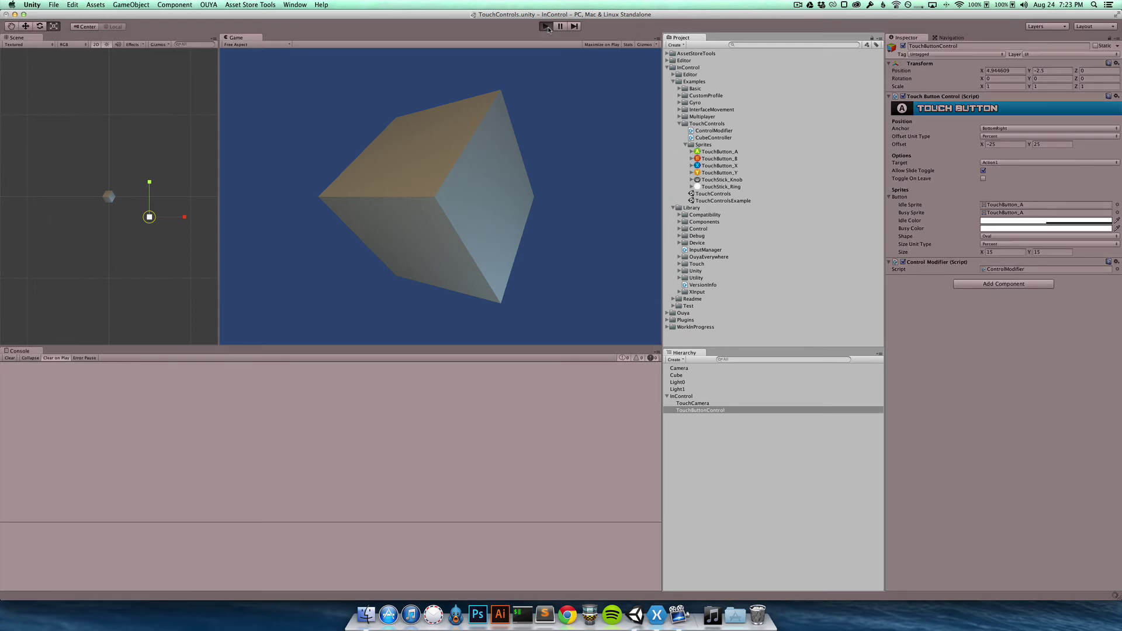
pyautogui.click(588, 276)
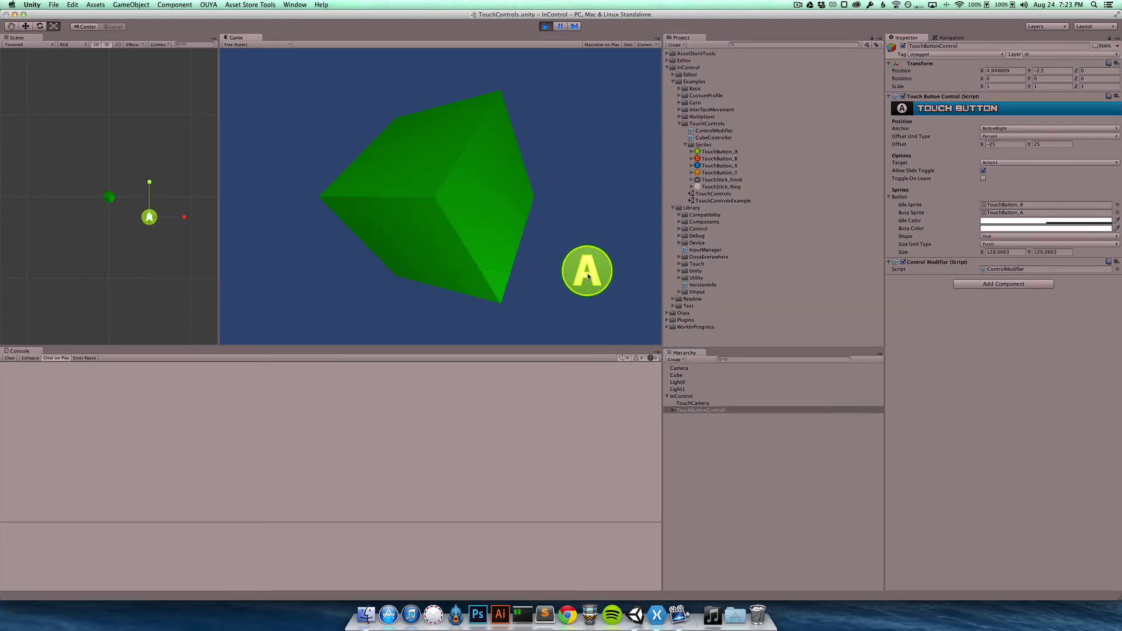
pyautogui.click(588, 276)
pyautogui.click(588, 275)
pyautogui.click(546, 26)
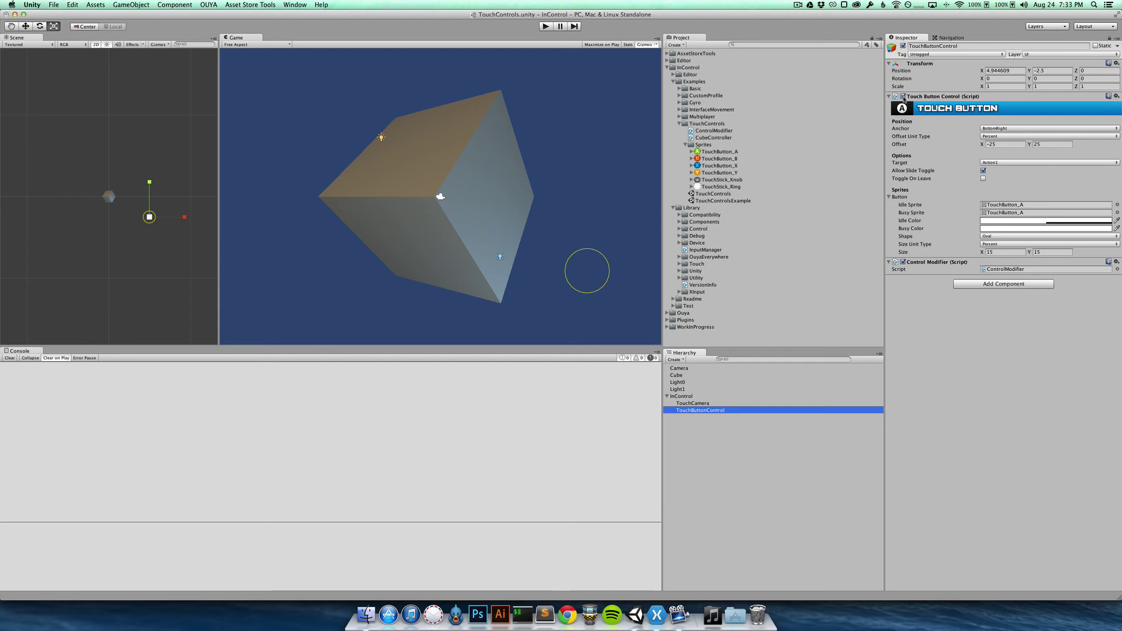
# Step: While playing, toggle the Touch Button Control component off and on twice, then select InControl
pyautogui.press('super+p')
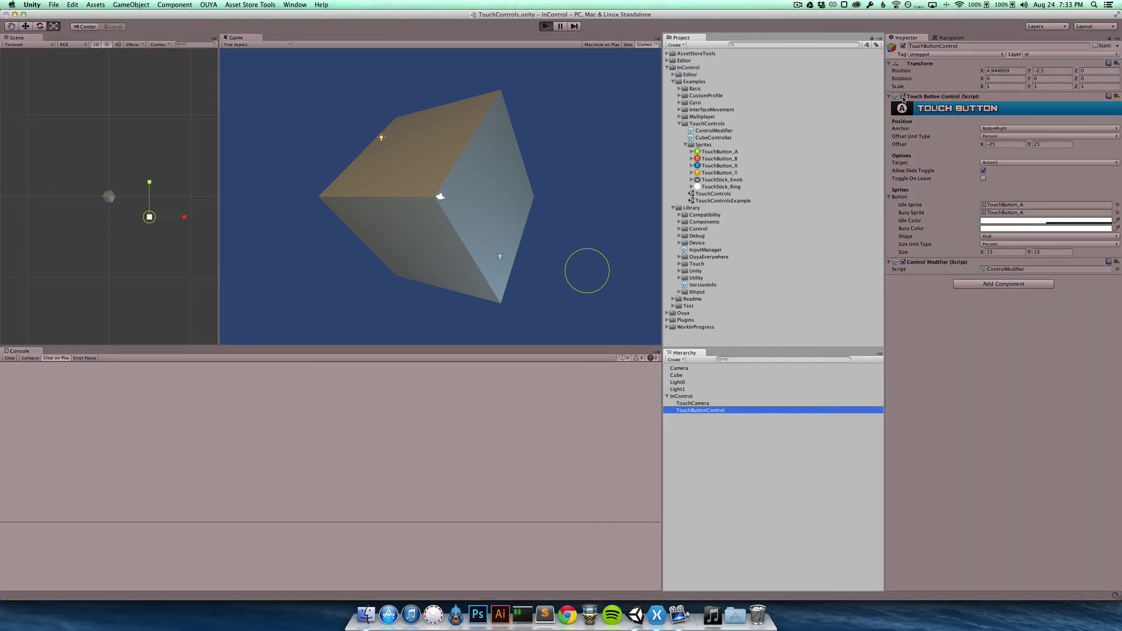
pyautogui.click(903, 97)
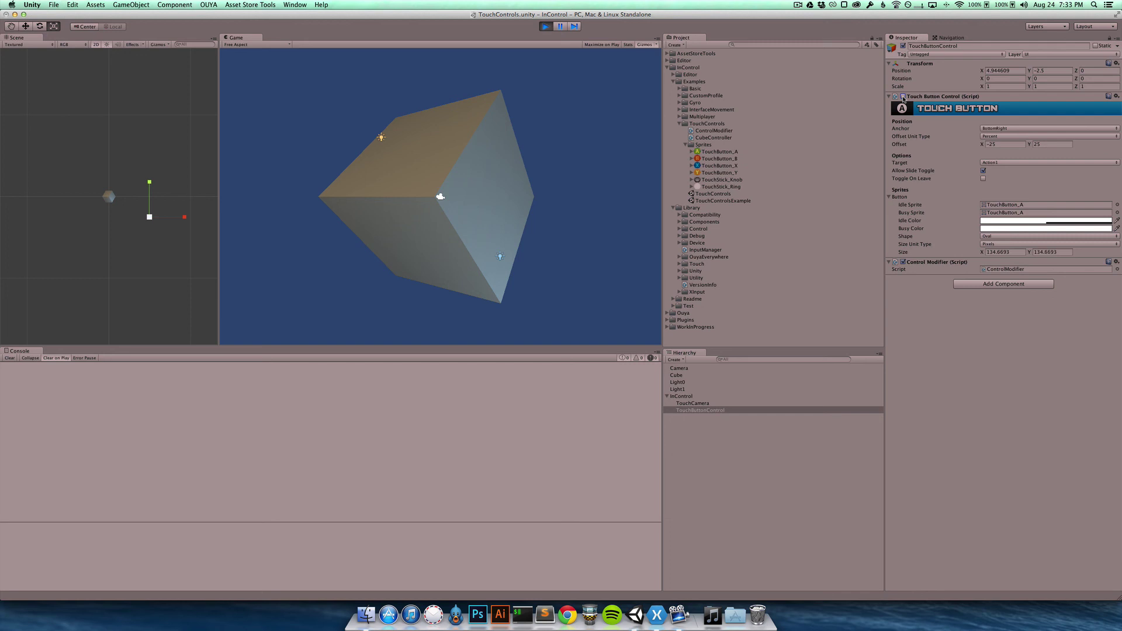
pyautogui.click(903, 97)
pyautogui.click(903, 97)
pyautogui.click(904, 97)
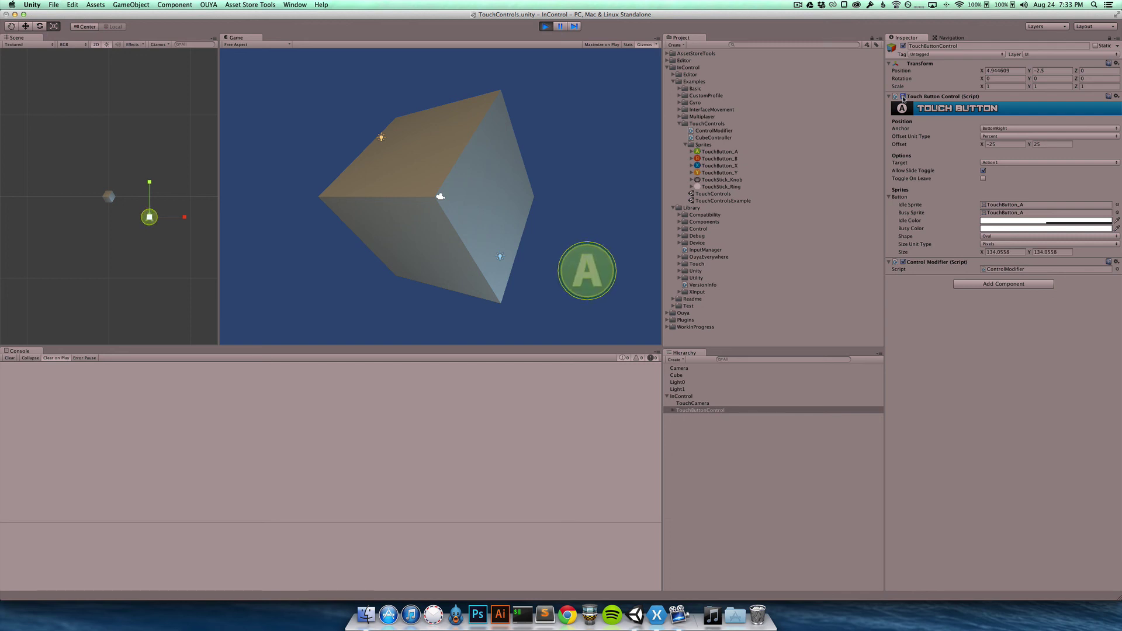
pyautogui.click(686, 397)
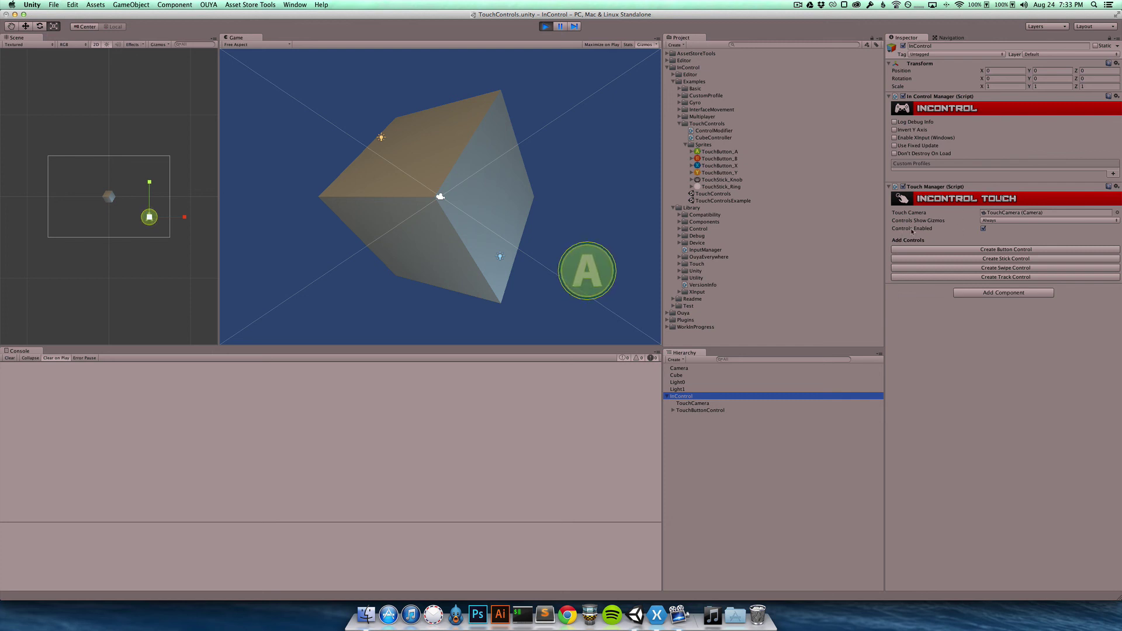
pyautogui.click(984, 229)
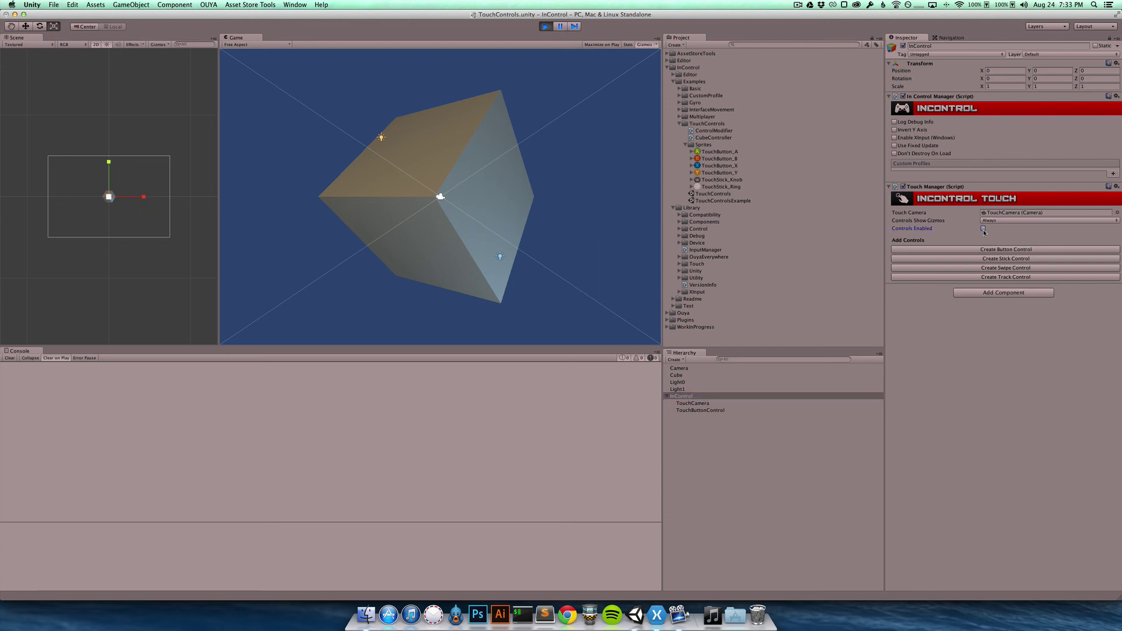
pyautogui.click(984, 229)
pyautogui.click(984, 229)
pyautogui.click(983, 229)
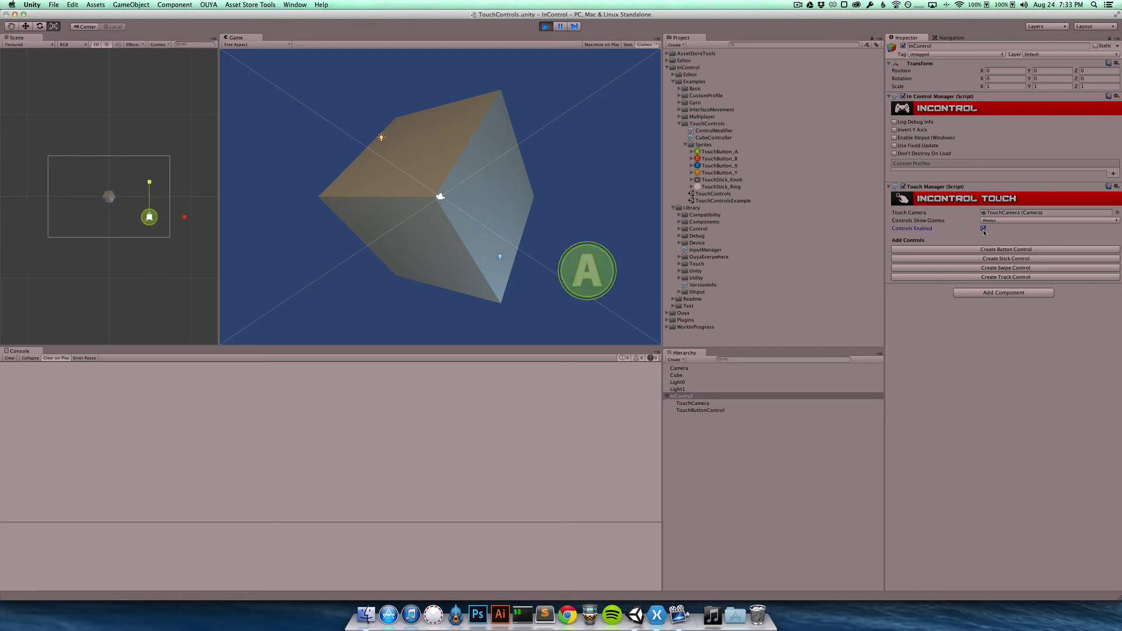